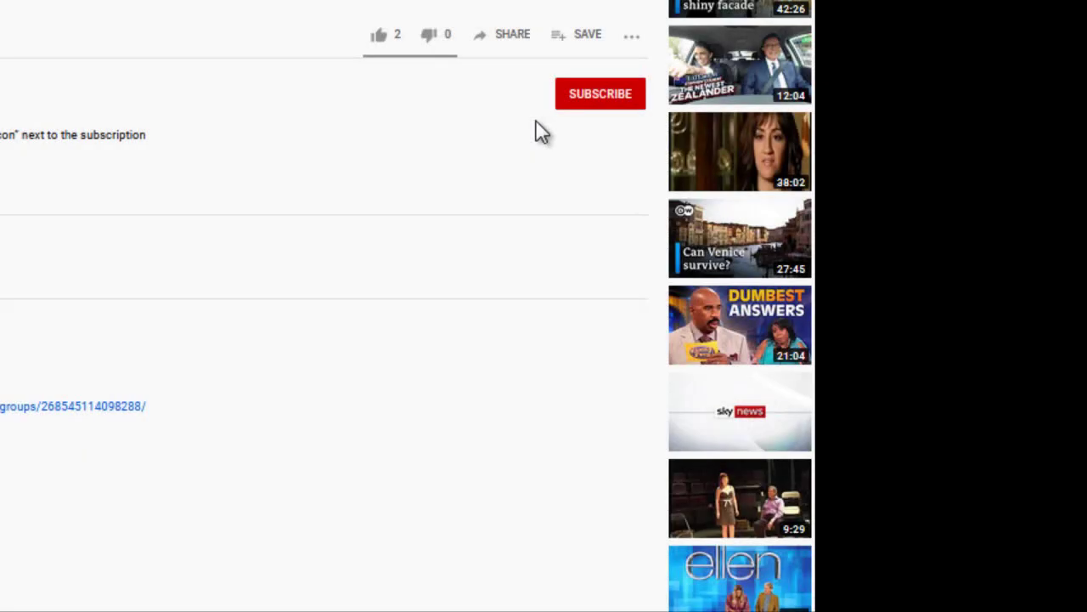
Subscribe to the channel and set its bell notifications to All.
left_click(581, 101)
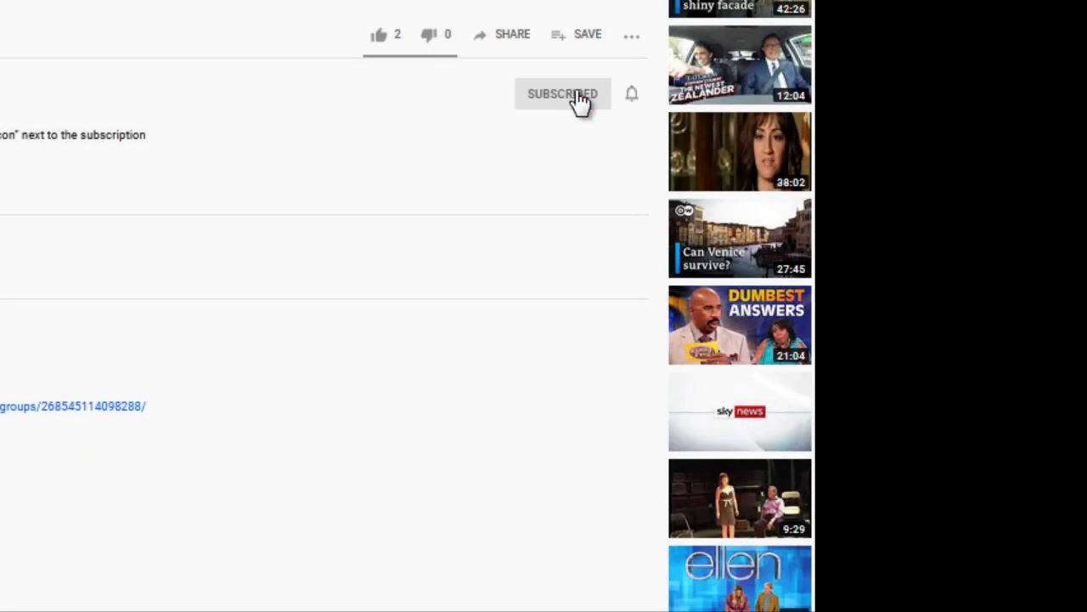
left_click(632, 102)
left_click(650, 138)
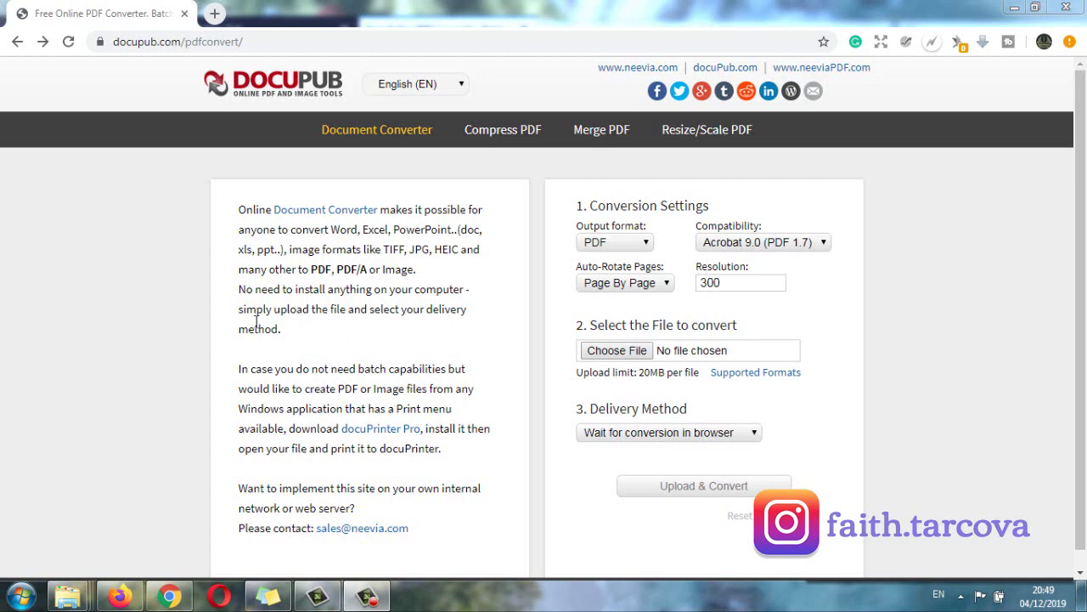
Upload pug cover.jpg to DocuPub's converter and convert it to PDF.
left_click(610, 361)
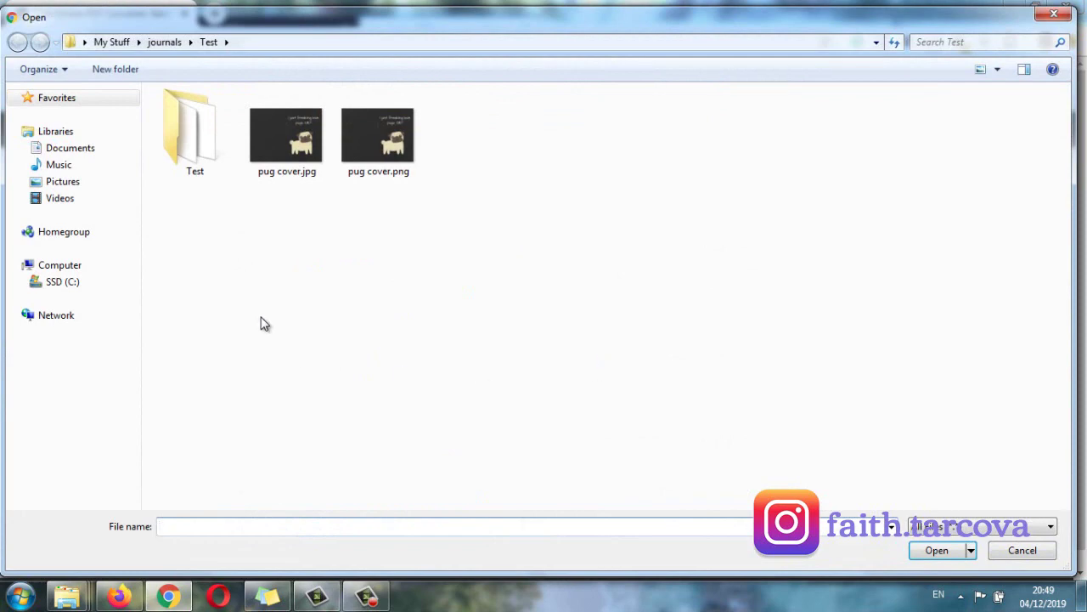
left_click(276, 144)
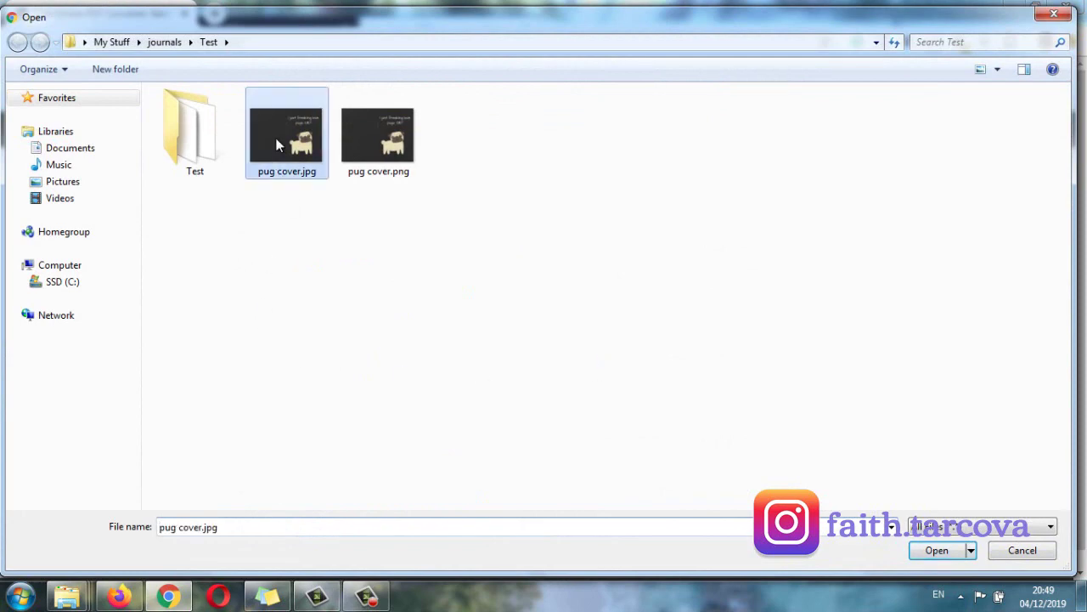
left_click(936, 550)
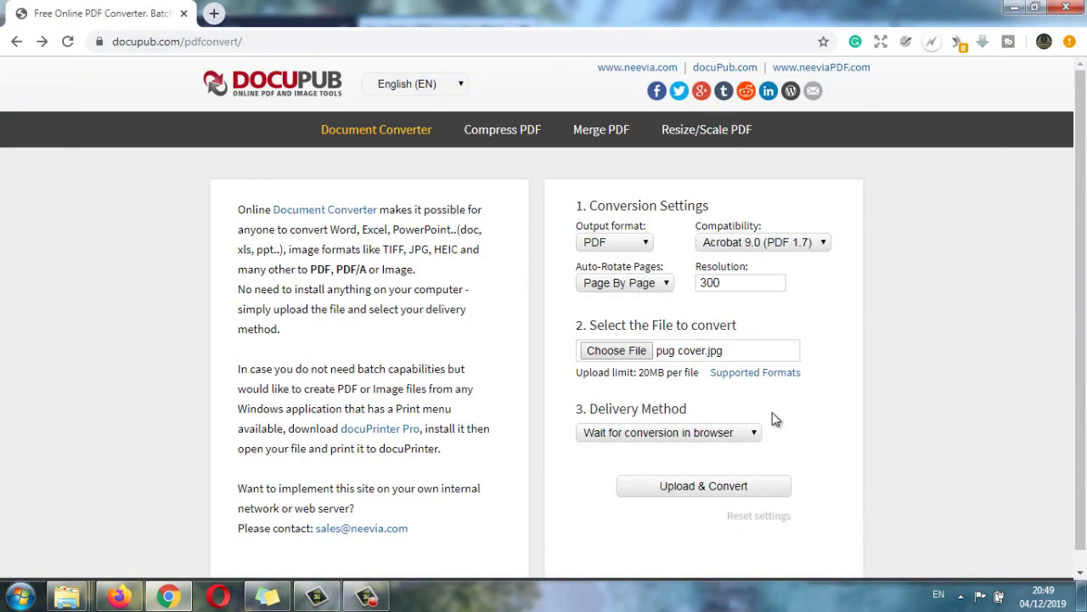
left_click(688, 490)
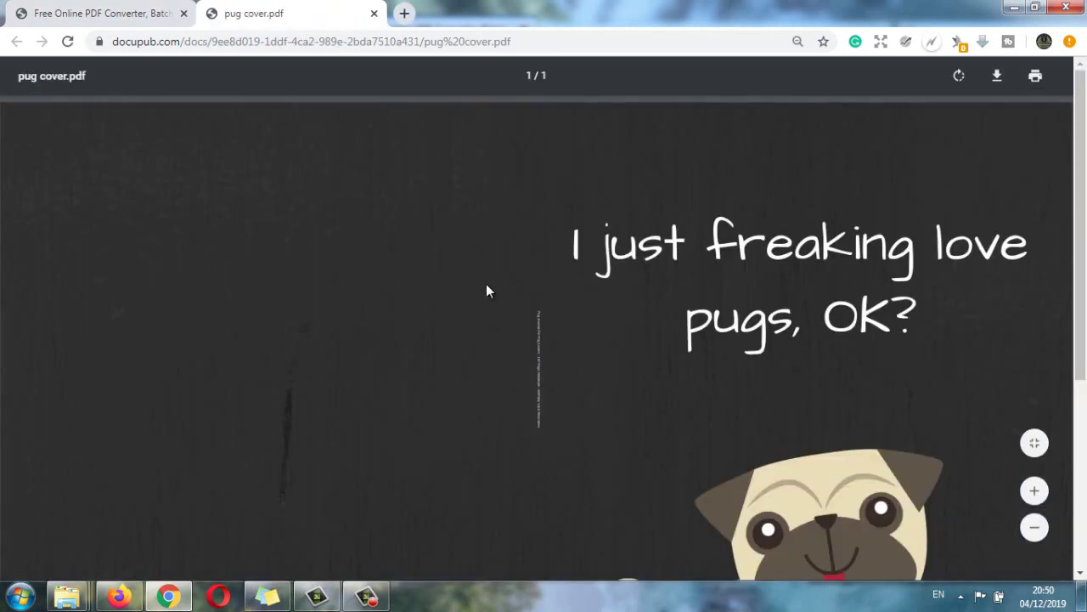
Bring up the context menu on the opened pug cover.pdf page.
right_click(489, 292)
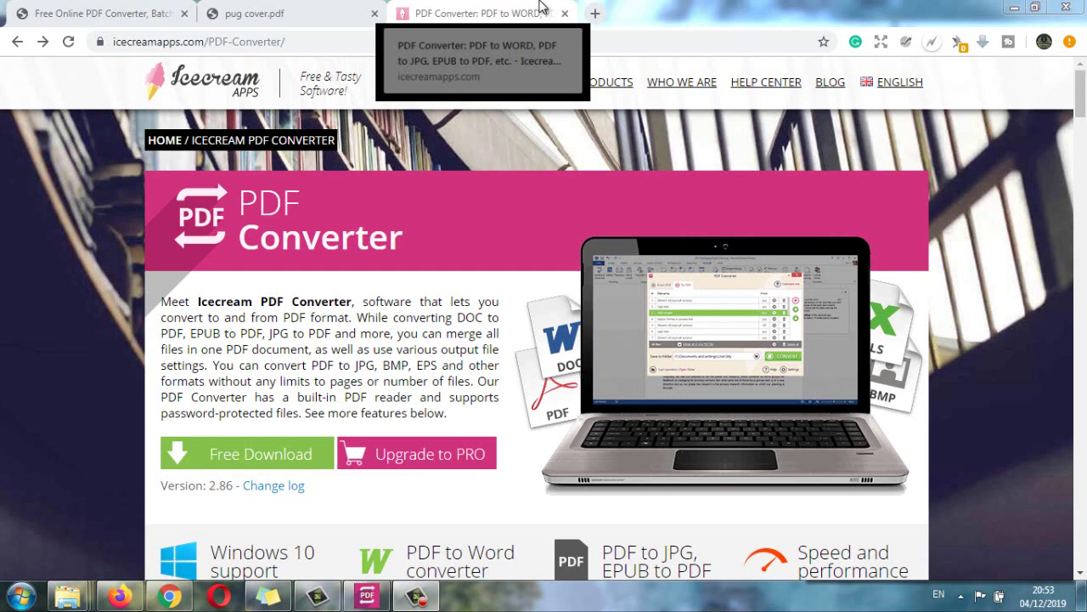
Select the Icecream Apps page's web address, then return focus to the page.
left_click(129, 42)
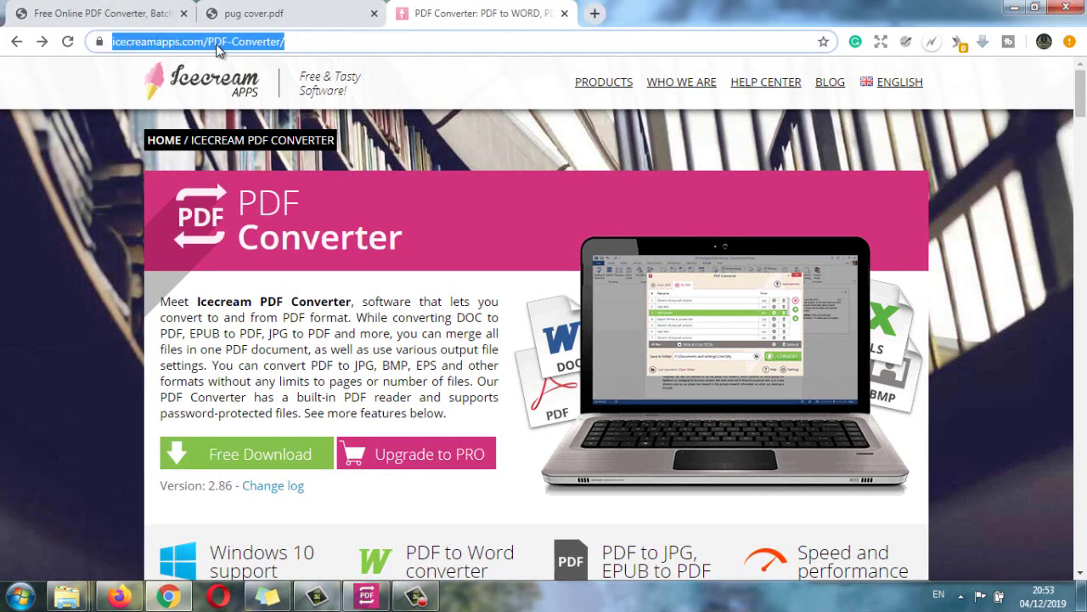
left_click(281, 42)
left_click(82, 243)
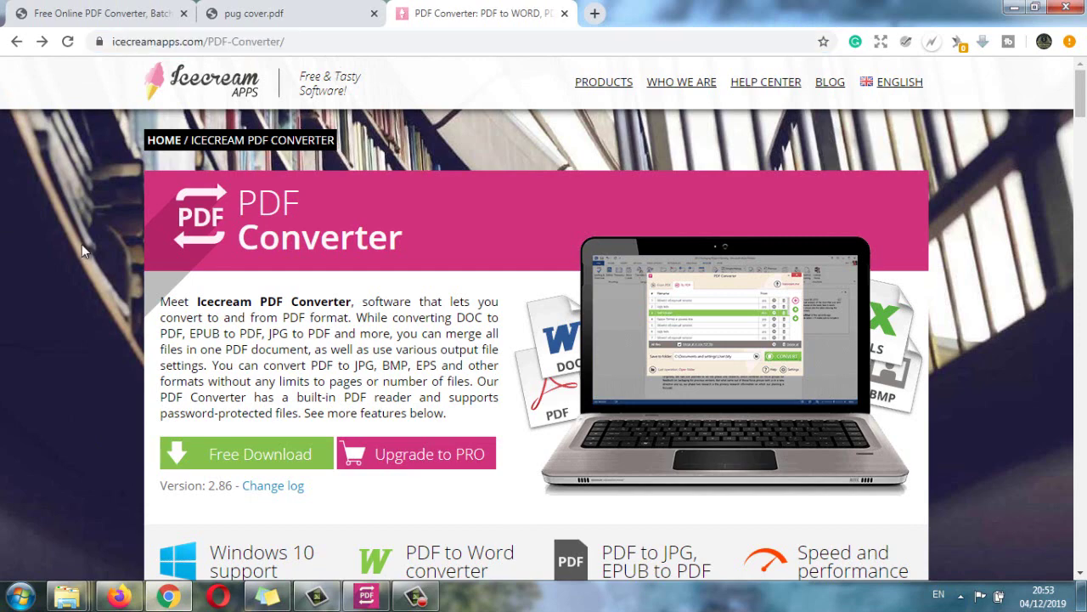
Show the PRO upgrade pricing with the 19.95€ price highlighted, then bring up PDF Converter PRO.
left_click(416, 466)
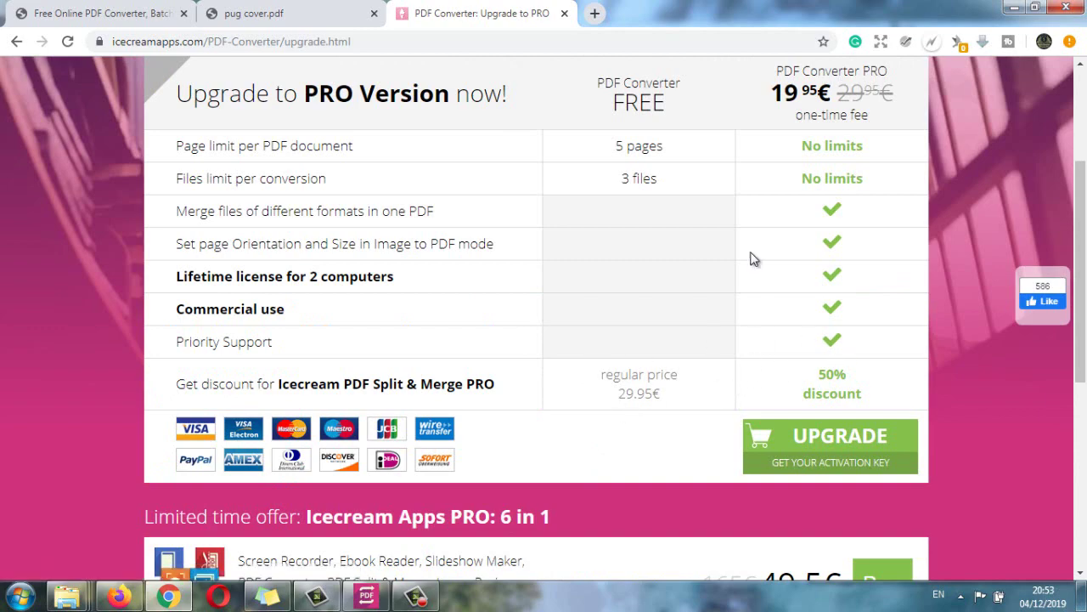
left_click_drag(757, 102, 833, 98)
scroll(885, 245, "up", 3)
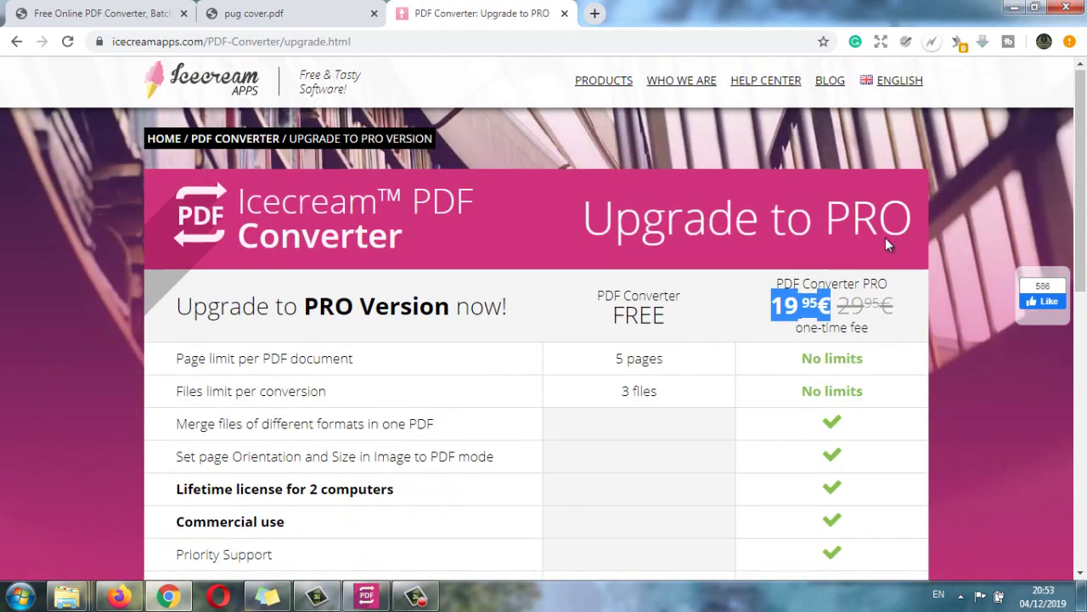
scroll(885, 245, "down", 3)
scroll(886, 243, "up", 3)
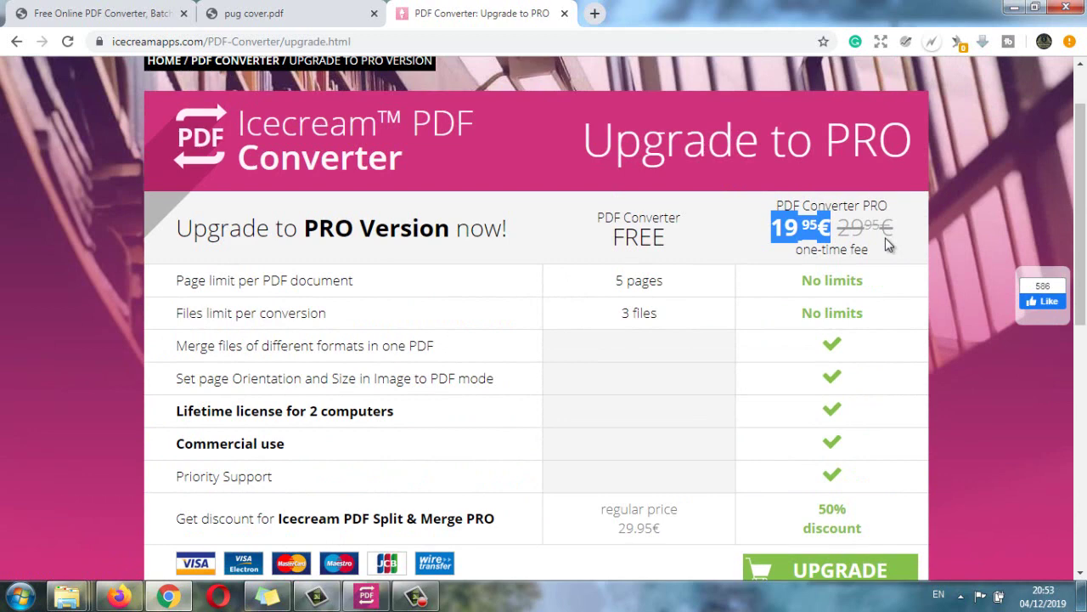
scroll(886, 245, "down", 1)
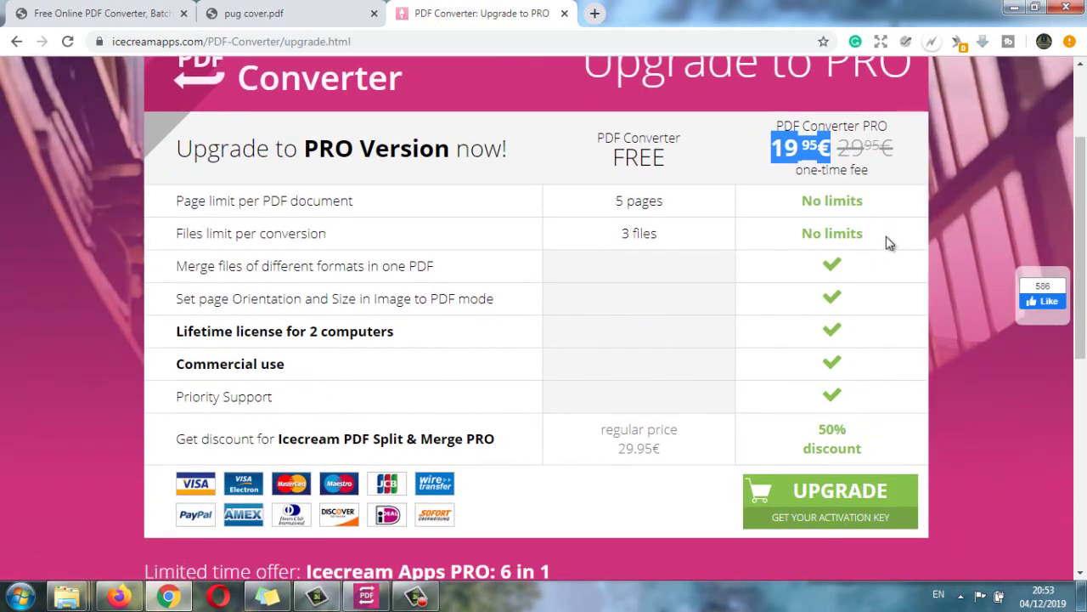
left_click(366, 595)
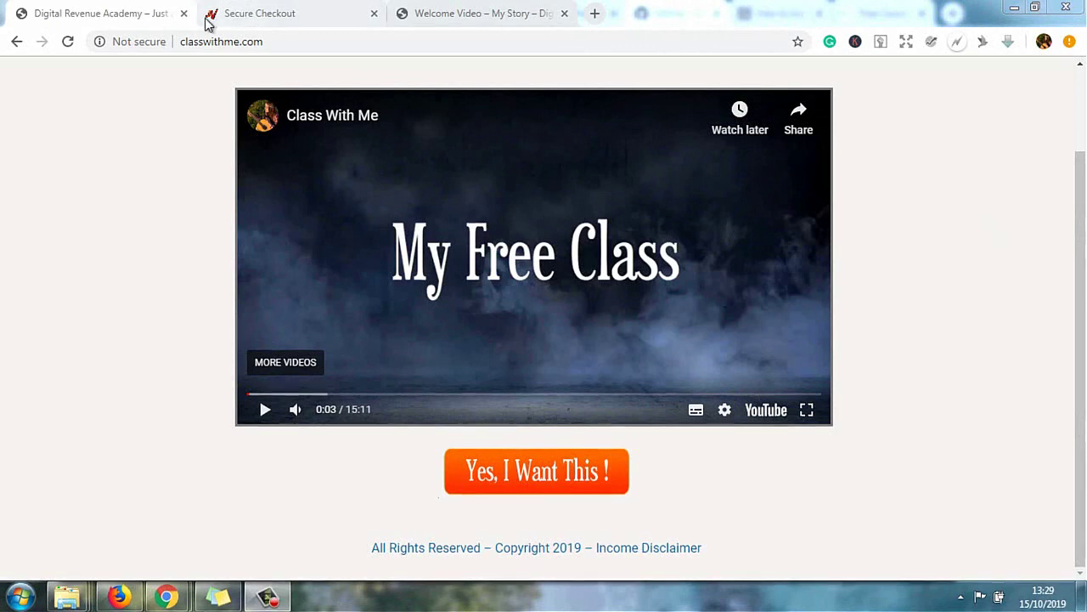
Highlight the classwithme.com address, then proceed to checkout for the free class offer.
left_click_drag(177, 41, 314, 41)
left_click(314, 41)
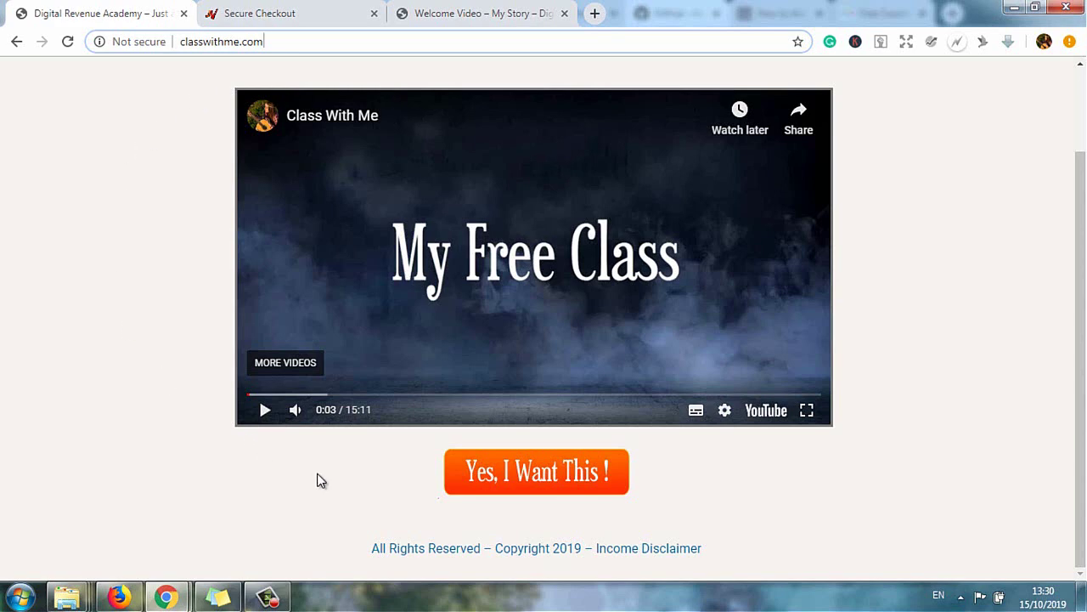
left_click(478, 493)
Review the $1.00 total on Secure Checkout, then switch to the Welcome Video – My Story page.
left_click(259, 10)
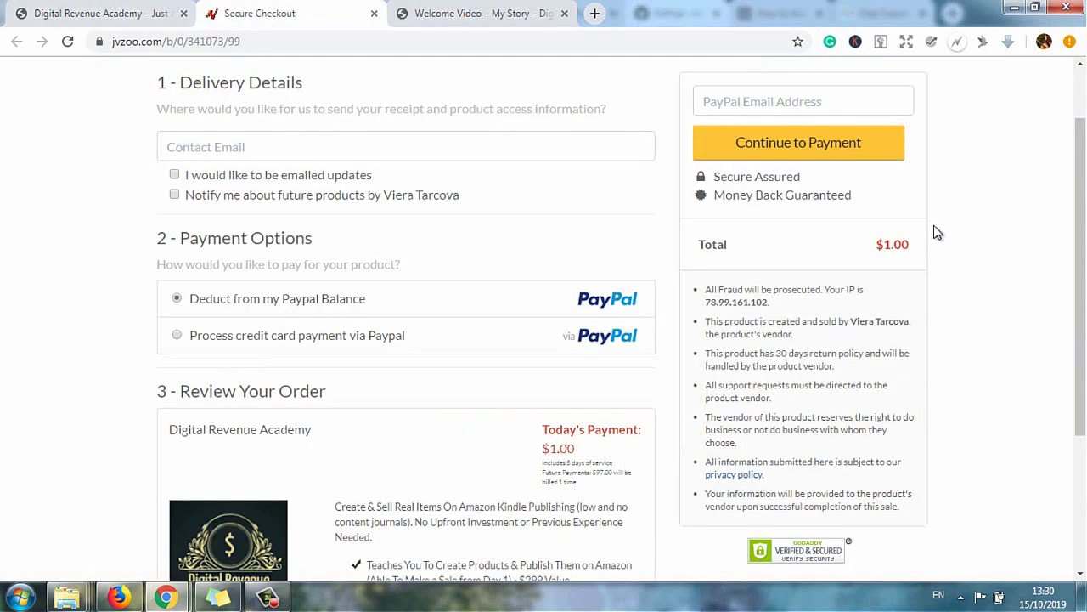
left_click_drag(875, 244, 932, 247)
left_click(966, 236)
left_click(442, 17)
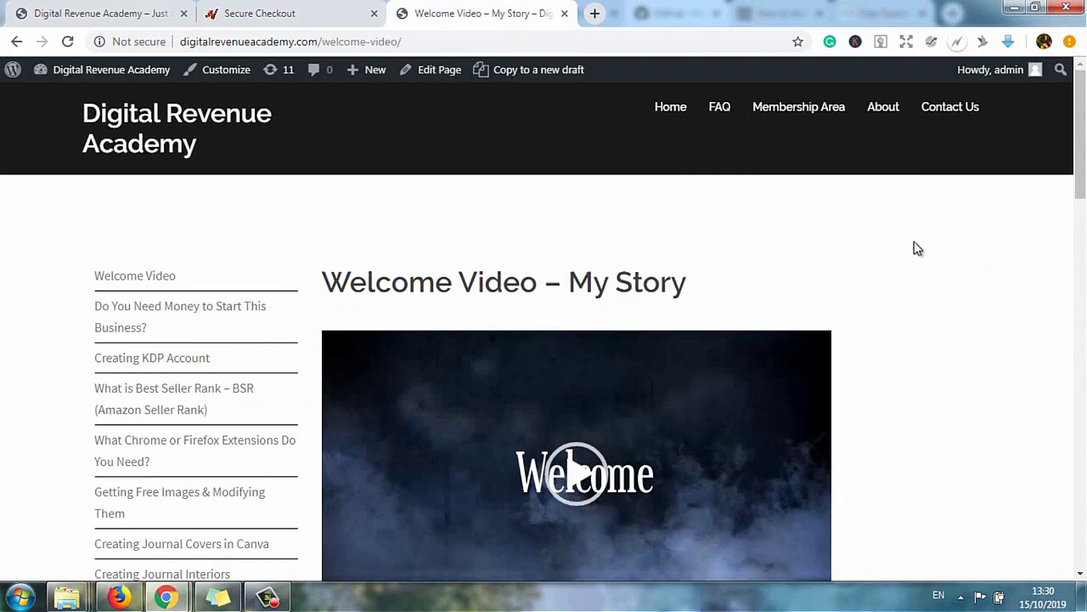
Browse and highlight the Digital Revenue Academy course lesson list in the sidebar.
scroll(920, 247, "down", 2)
scroll(392, 237, "up", 2)
left_click_drag(95, 275, 724, 410)
scroll(222, 421, "down", 10)
scroll(221, 427, "down", 3)
left_click(724, 409)
scroll(723, 409, "up", 5)
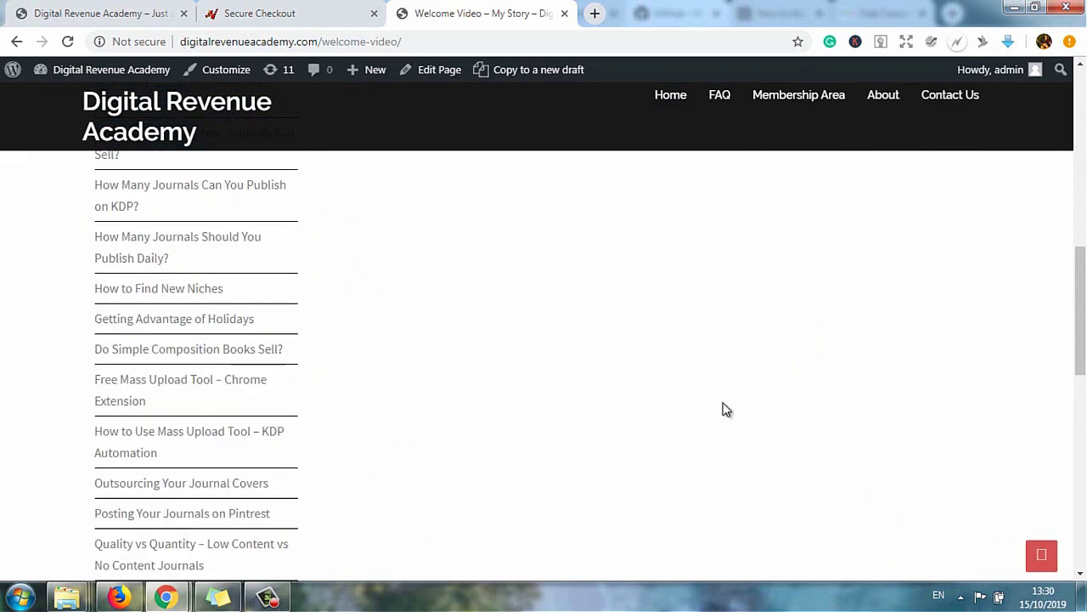
scroll(724, 410, "down", 5)
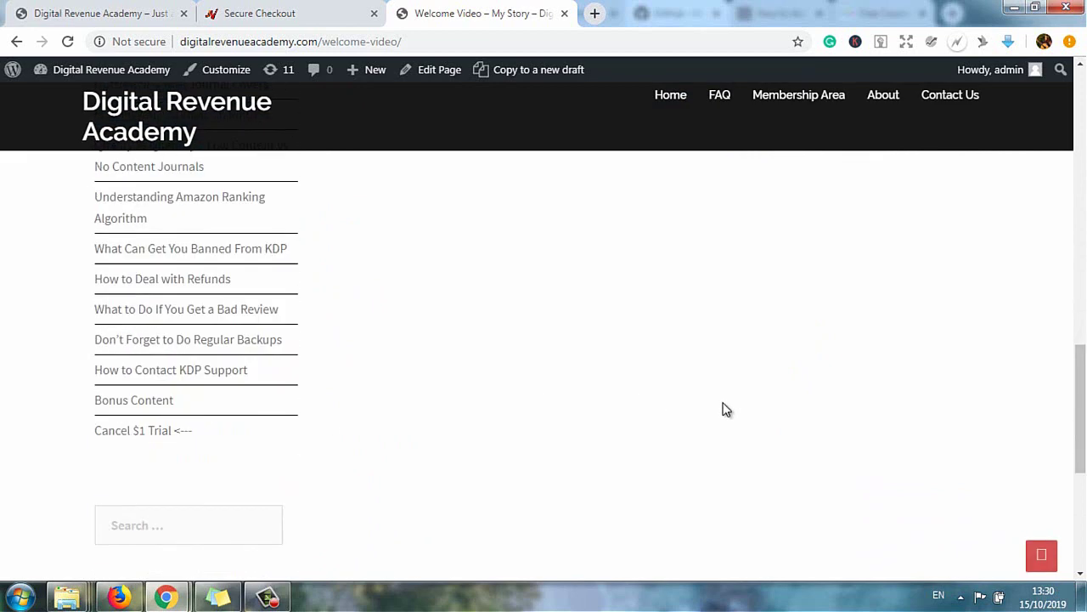
Open the Cancel $1 Trial page and highlight the cancellation contact e-mail address.
left_click(110, 436)
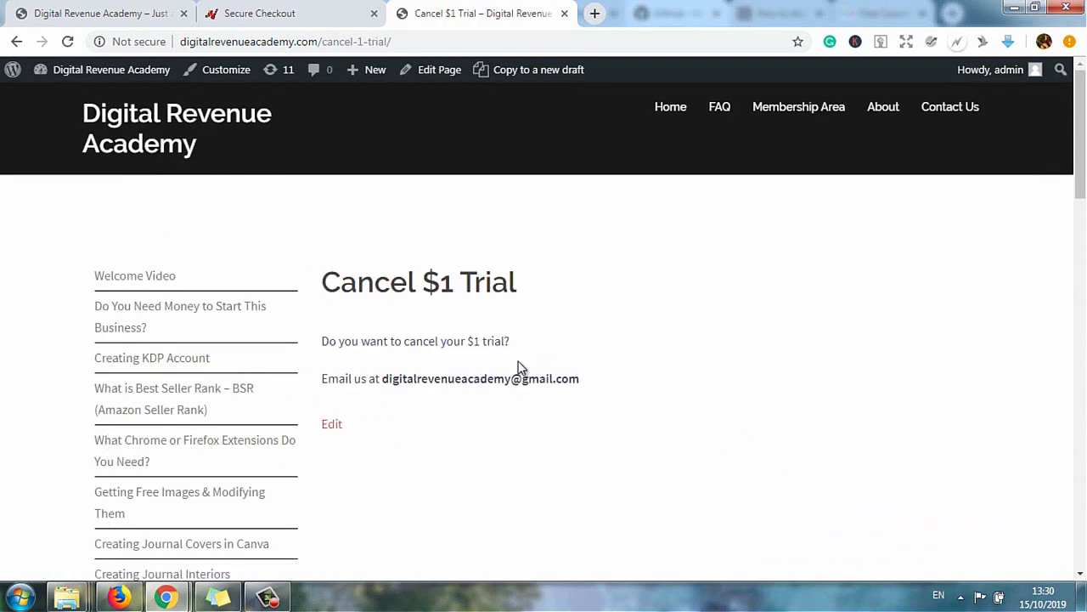
left_click_drag(383, 379, 561, 380)
left_click_drag(653, 384, 660, 388)
left_click_drag(583, 386, 383, 379)
left_click(694, 289)
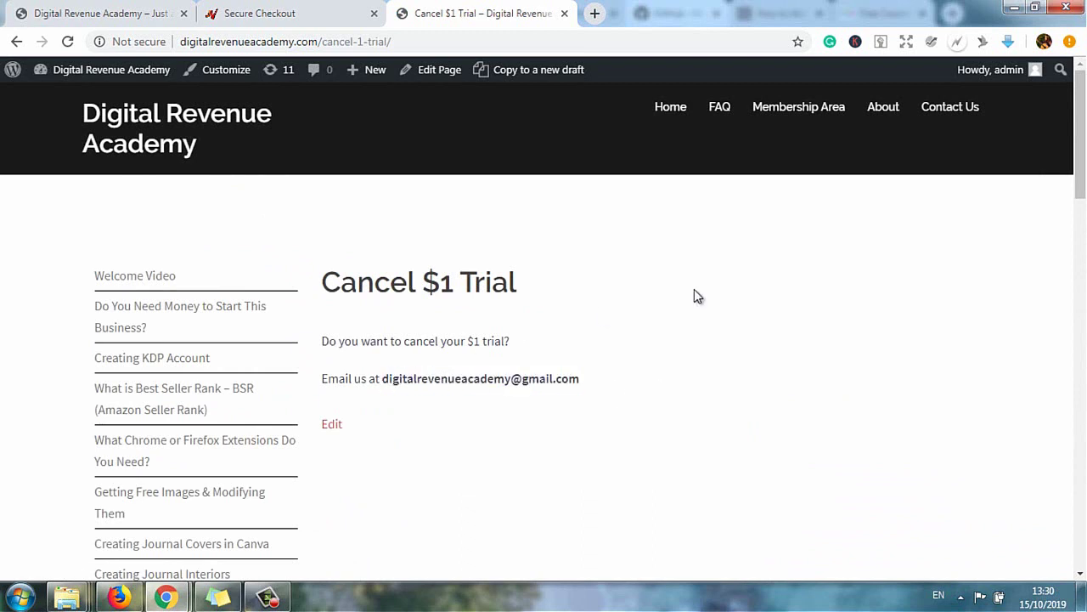